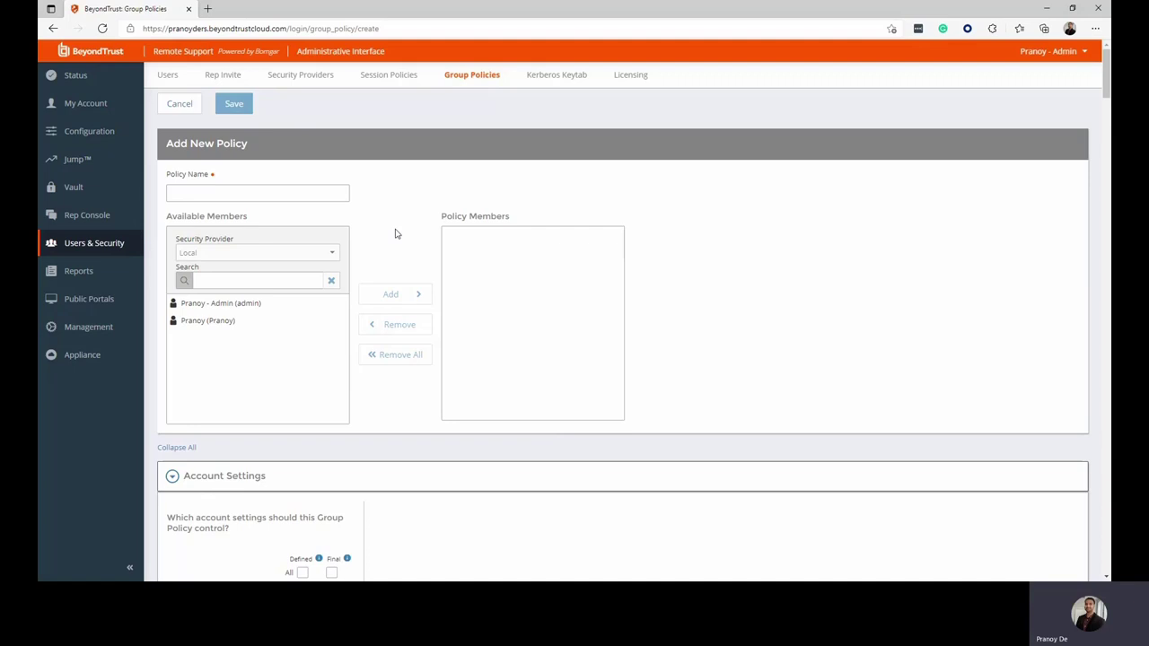
# - Review the new group policy's Account Settings and the General Permissions for administration, reporting and API access
pyautogui.scroll(-3, 395, 233)
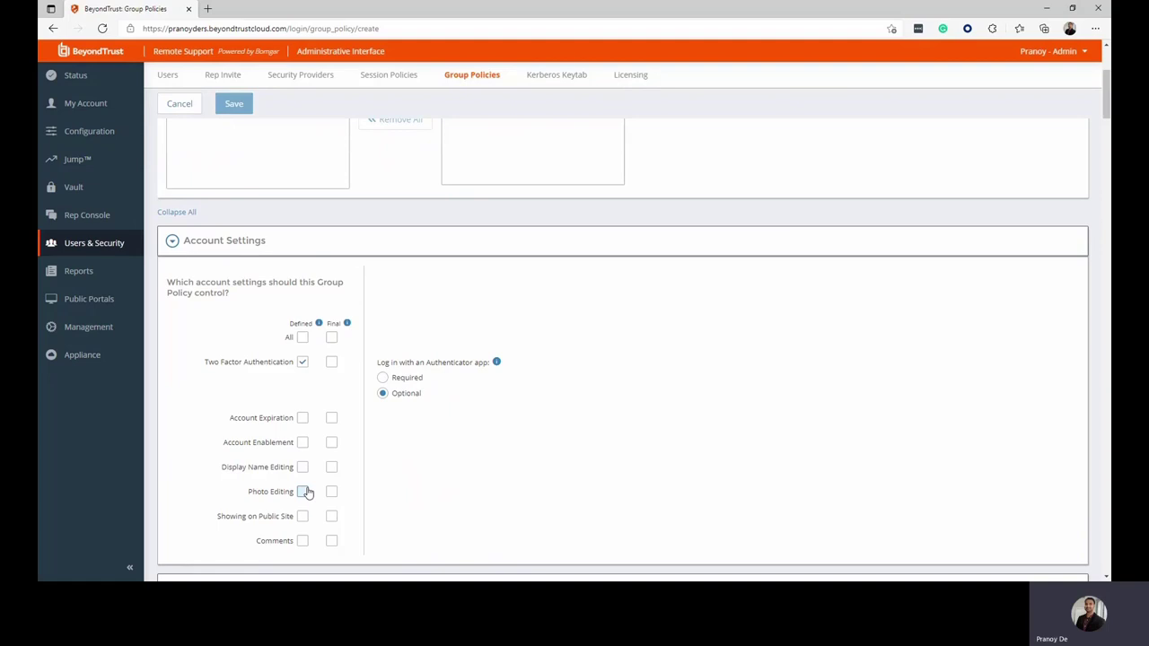
pyautogui.scroll(-2, 310, 495)
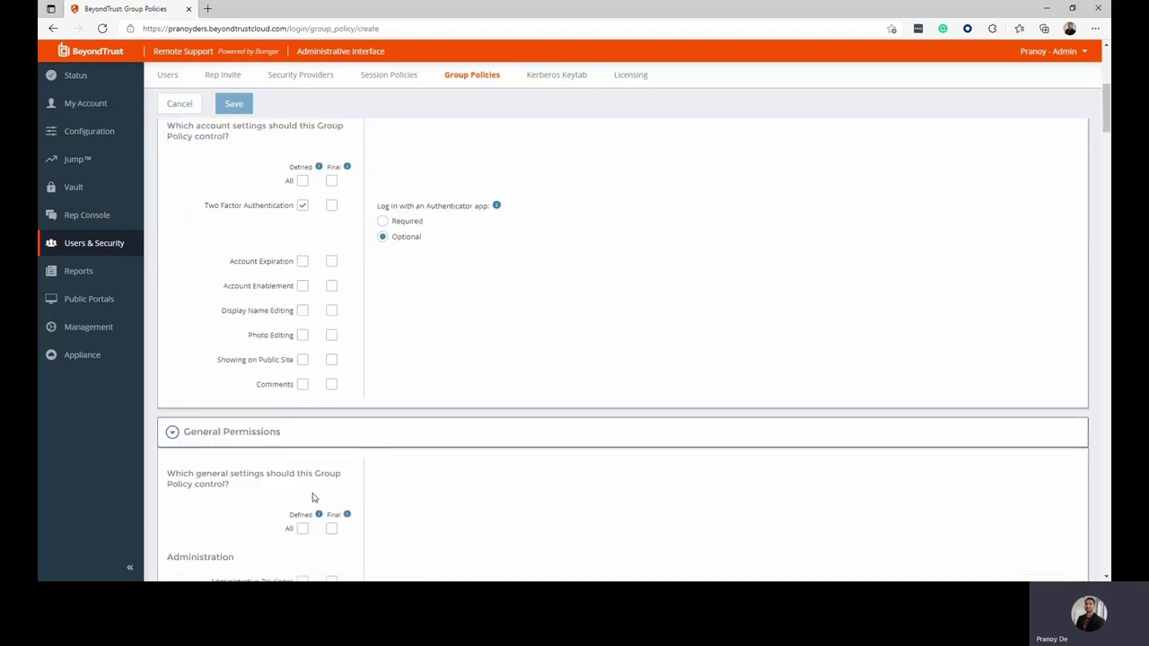
pyautogui.scroll(-2, 314, 497)
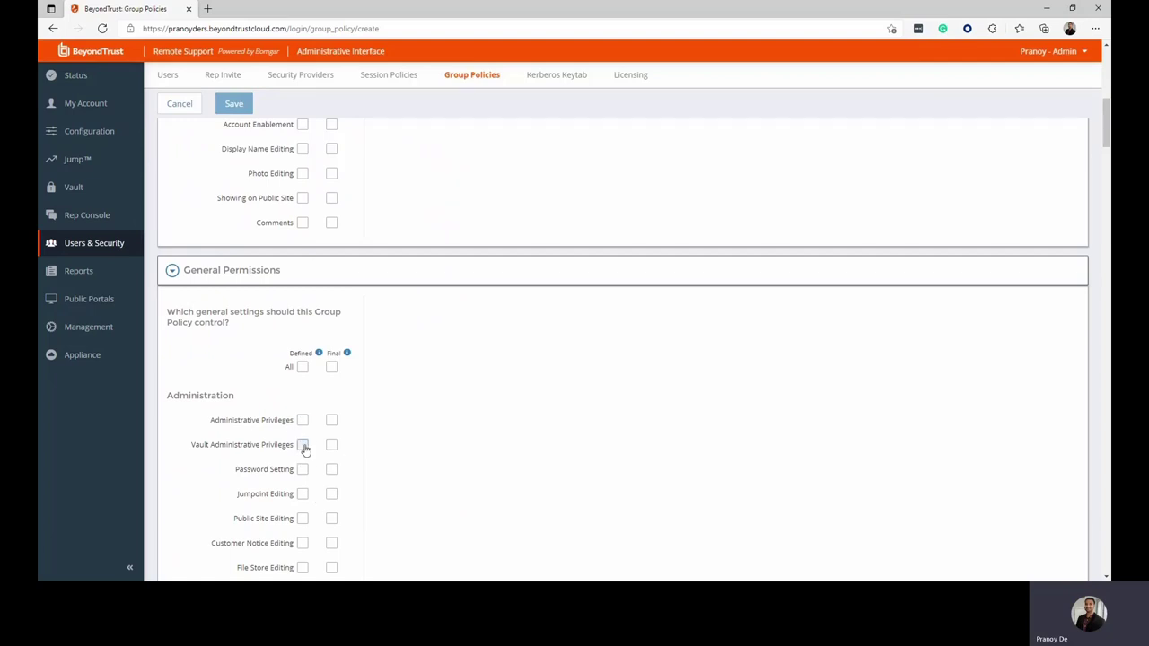
pyautogui.scroll(-1, 307, 447)
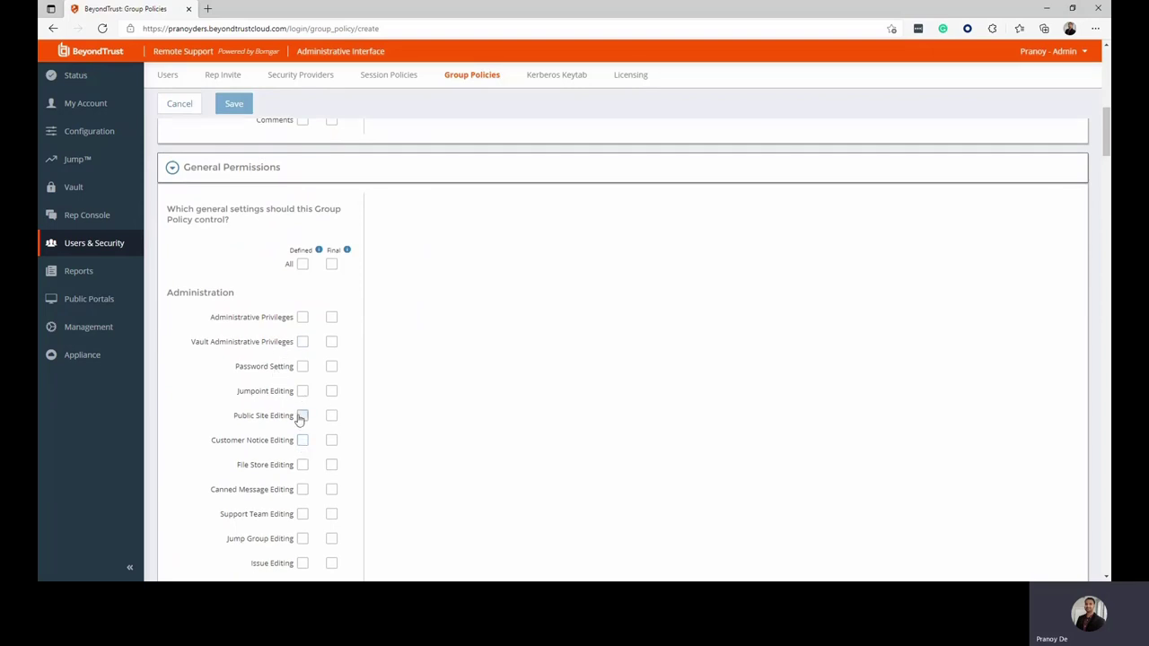
pyautogui.scroll(-1, 301, 418)
pyautogui.scroll(-1, 301, 418)
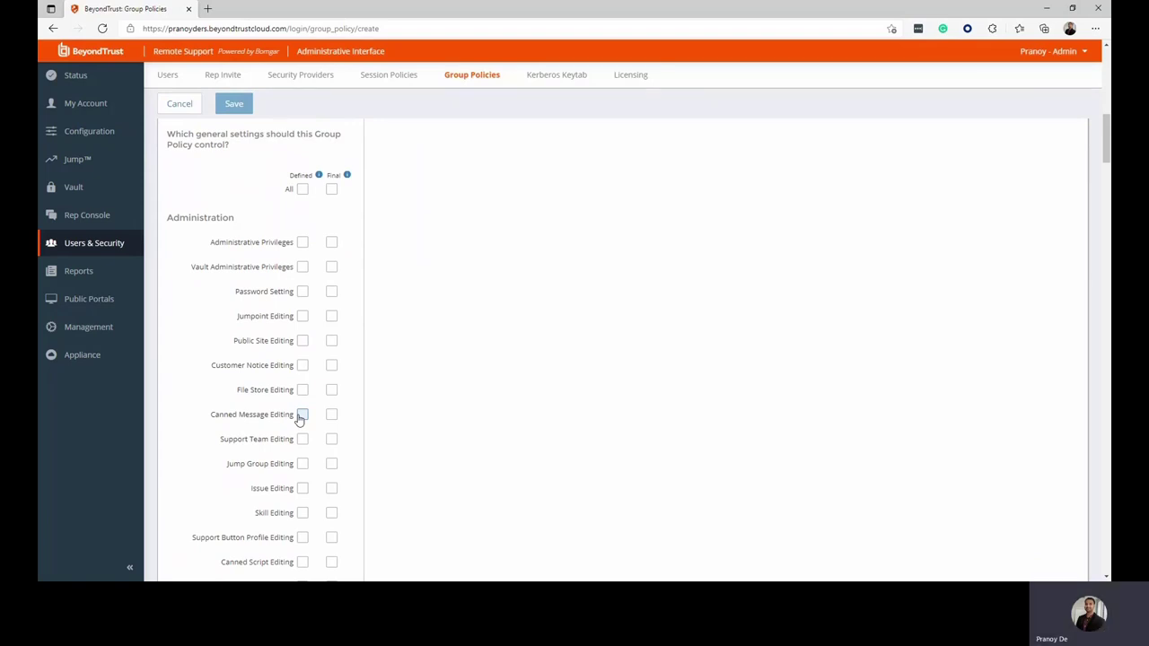
pyautogui.scroll(-1, 301, 418)
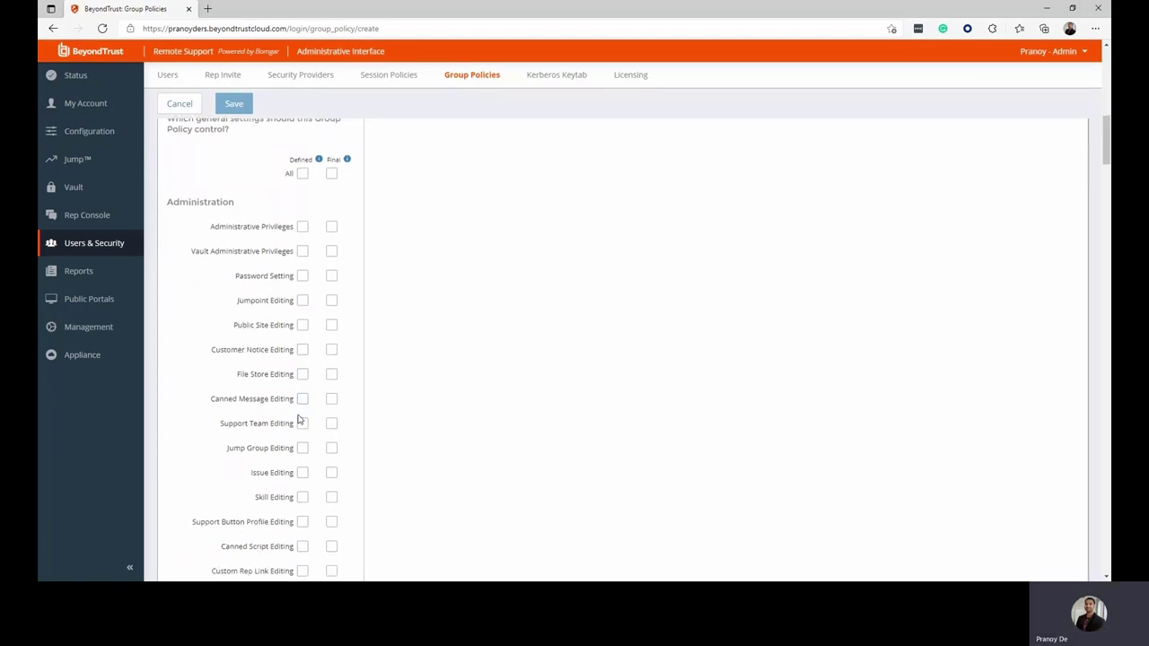
pyautogui.scroll(-3, 299, 419)
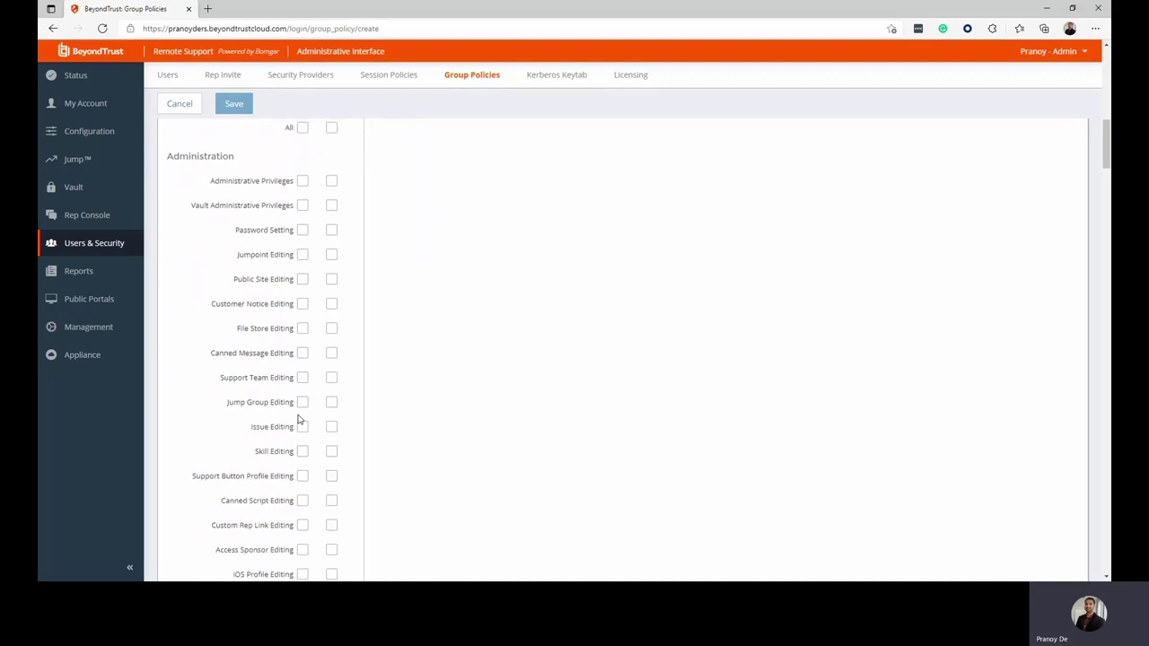
pyautogui.scroll(-5, 299, 420)
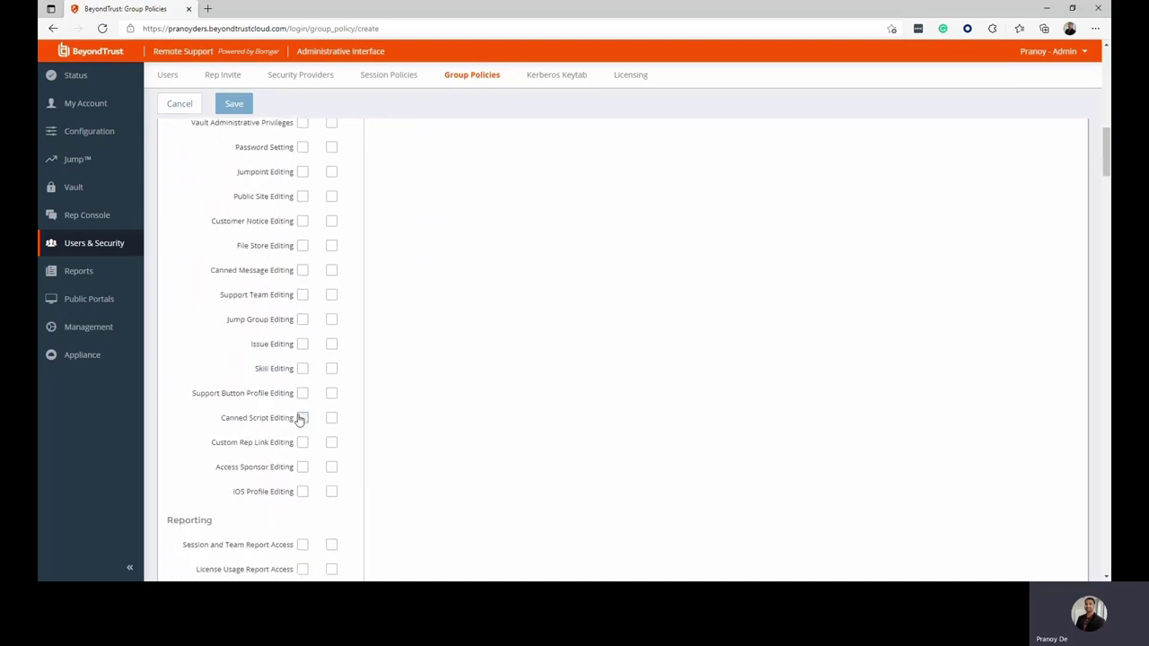
pyautogui.scroll(-1, 300, 418)
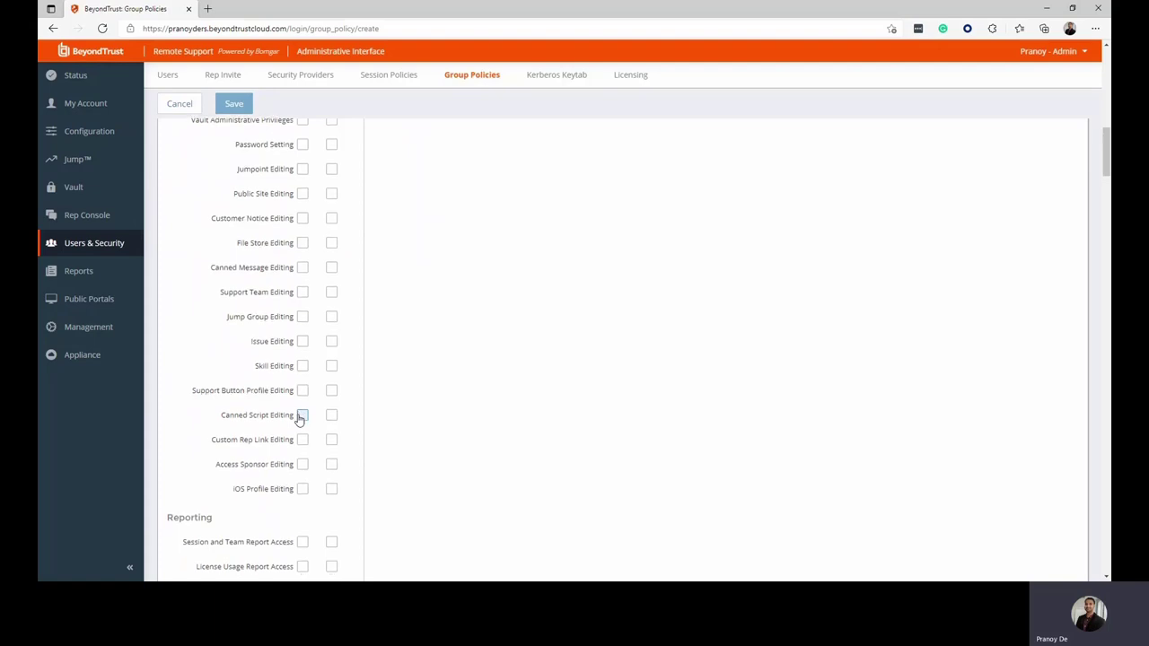
pyautogui.scroll(-6, 299, 419)
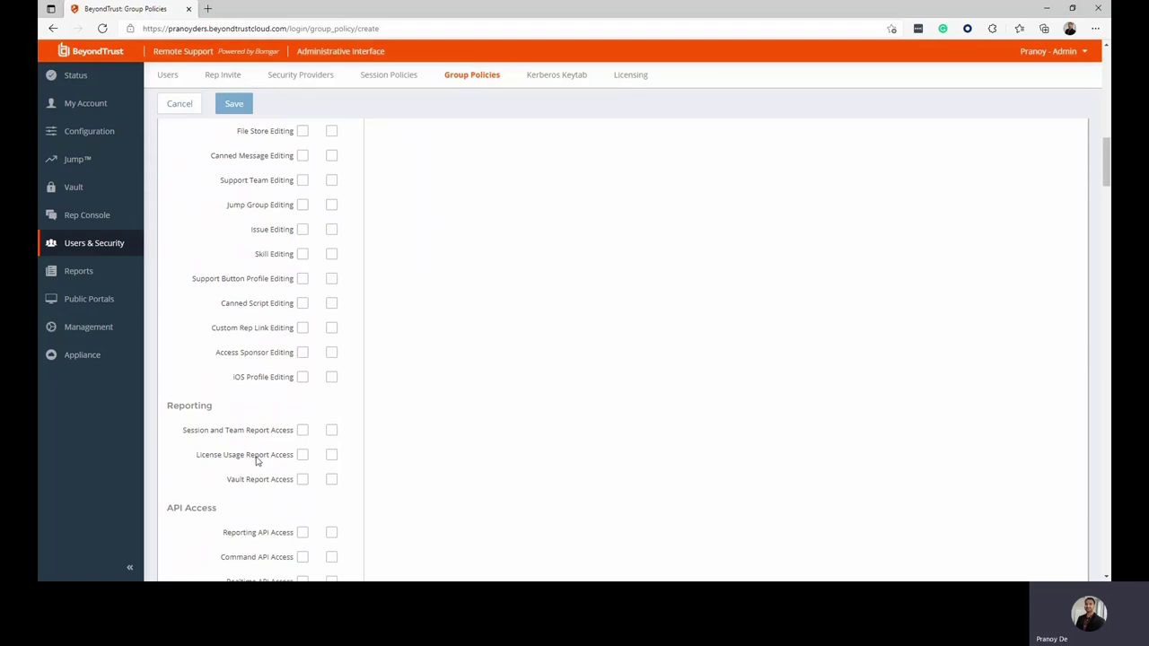
pyautogui.scroll(-2, 257, 460)
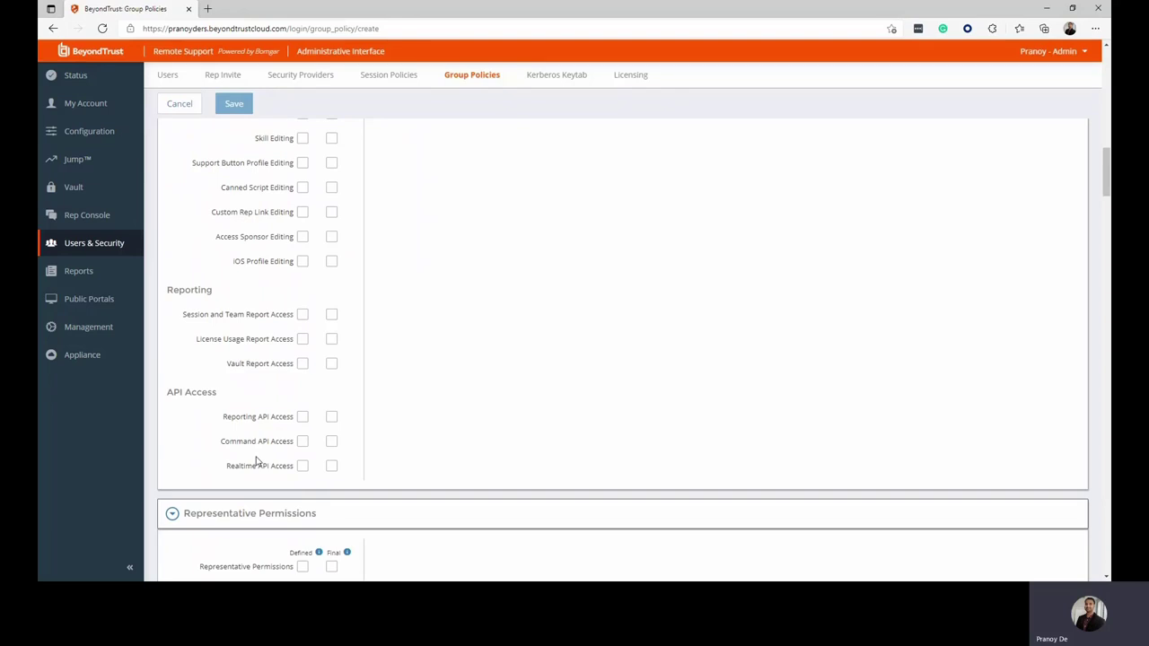
# - Examine the Representative Permissions and the Attended Session Permissions for support tool prompting, screen sharing, browser sharing and annotations
pyautogui.scroll(-2, 256, 460)
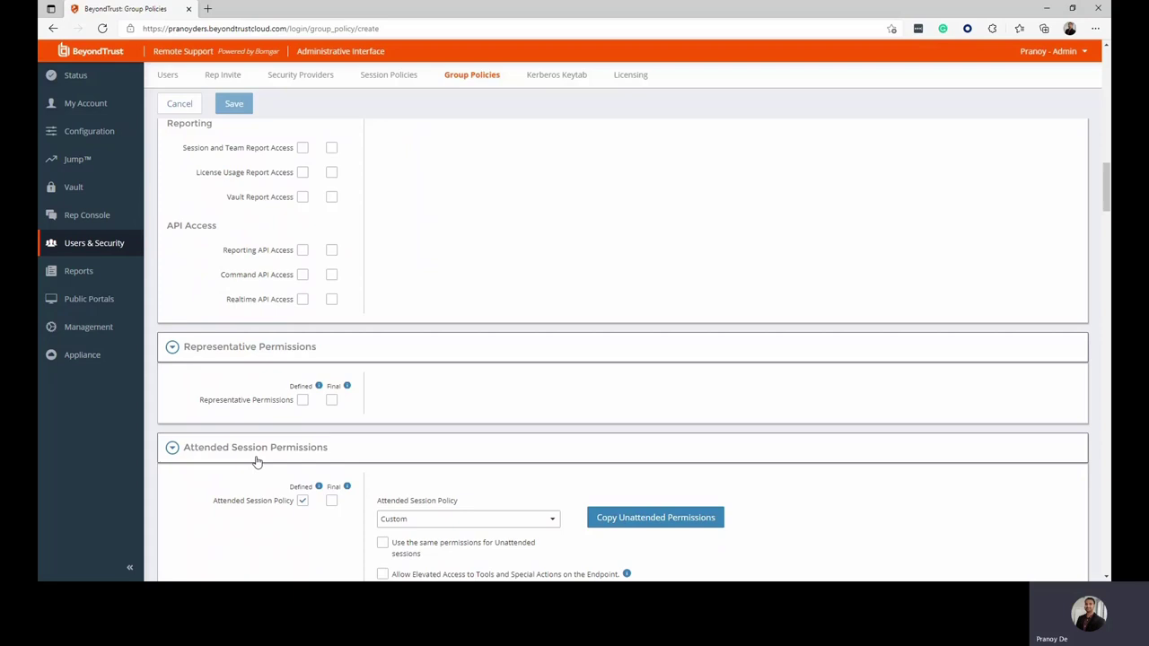
pyautogui.scroll(-2, 256, 461)
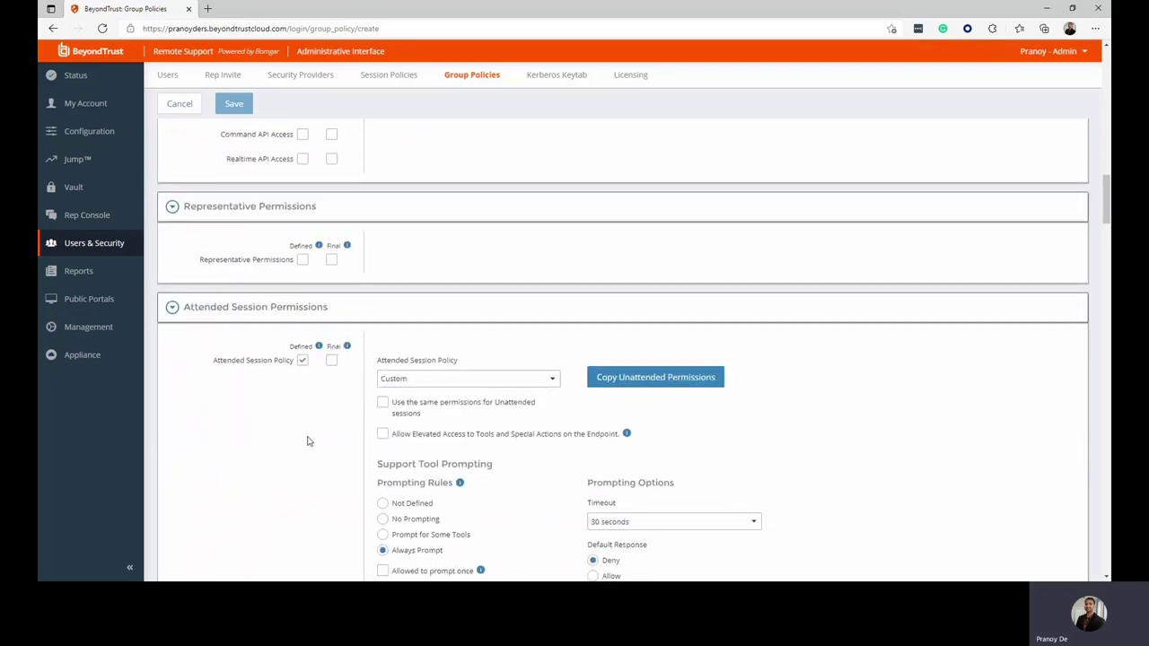
pyautogui.scroll(-1, 418, 444)
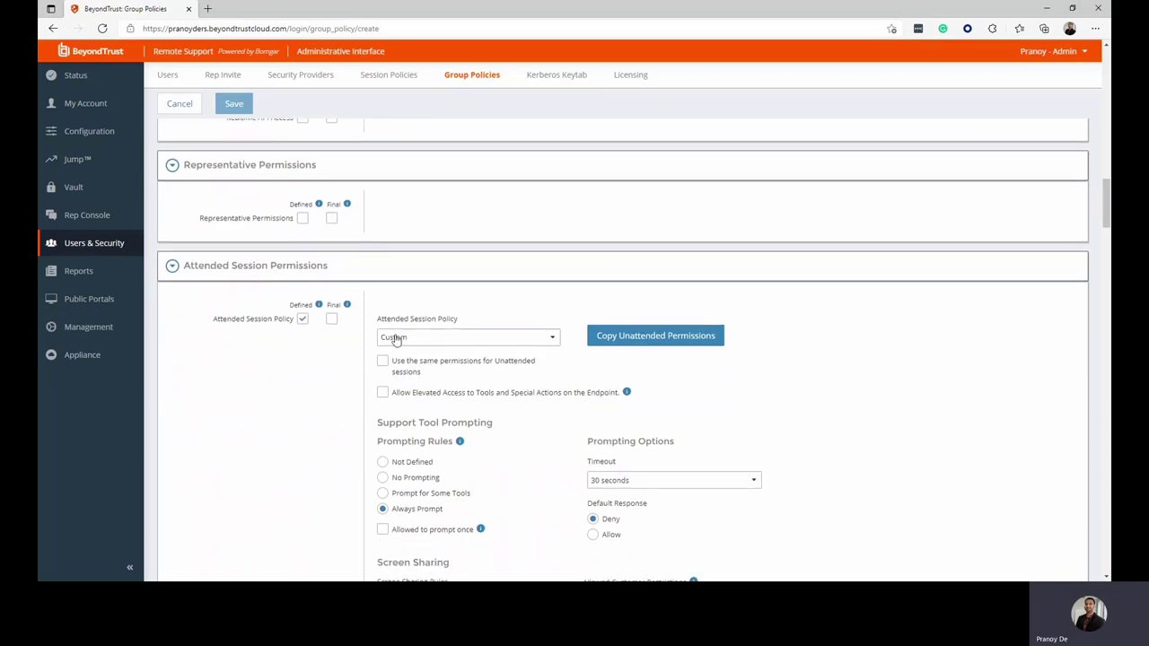
pyautogui.scroll(-1, 396, 339)
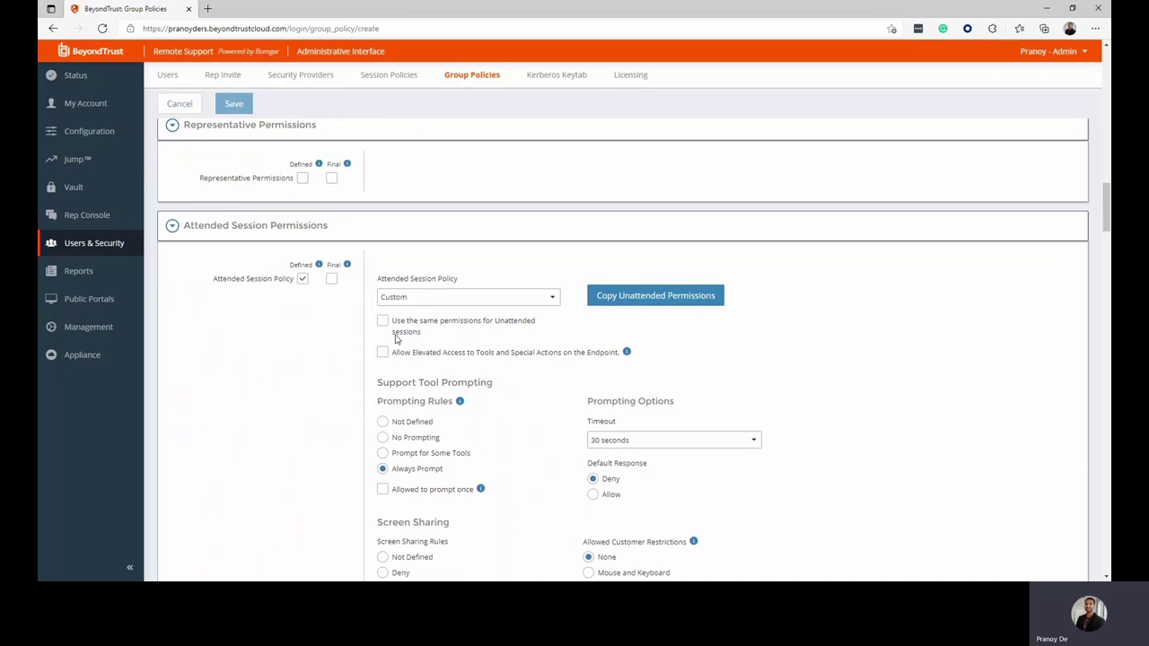
pyautogui.scroll(-3, 395, 339)
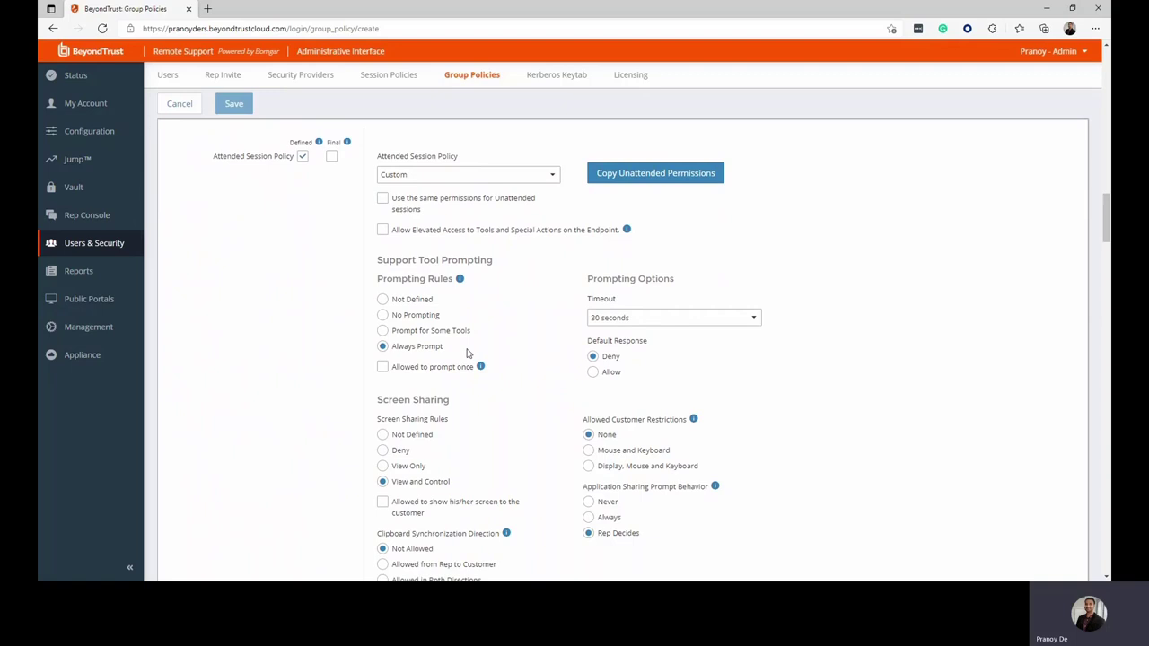
pyautogui.scroll(-2, 476, 366)
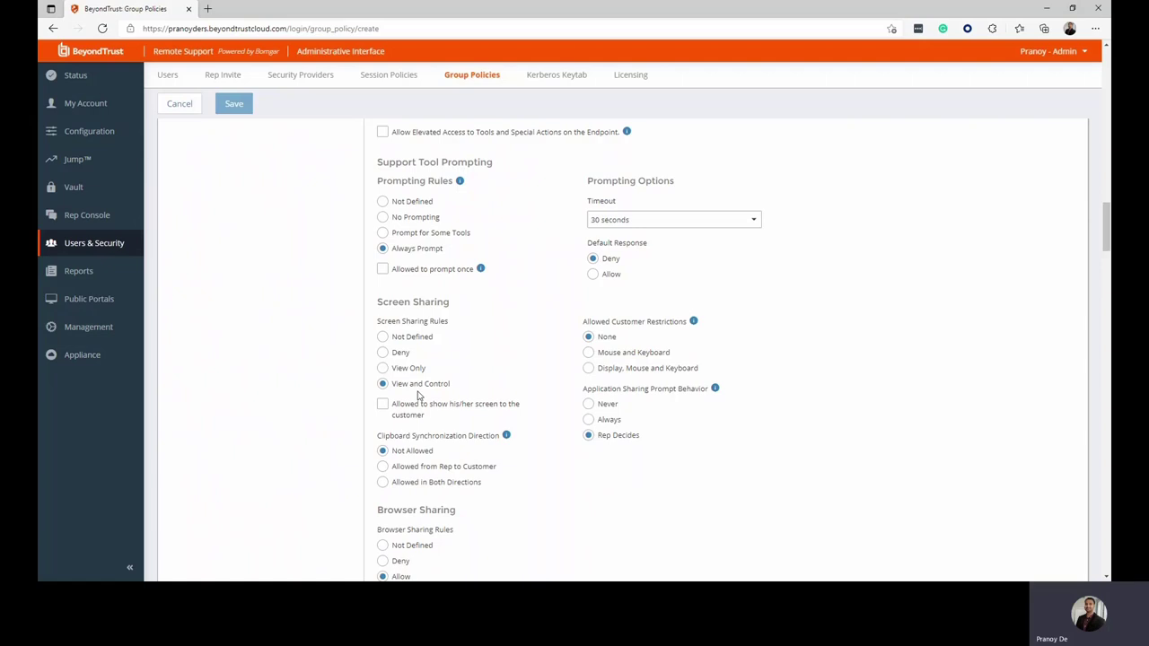
pyautogui.scroll(-2, 483, 406)
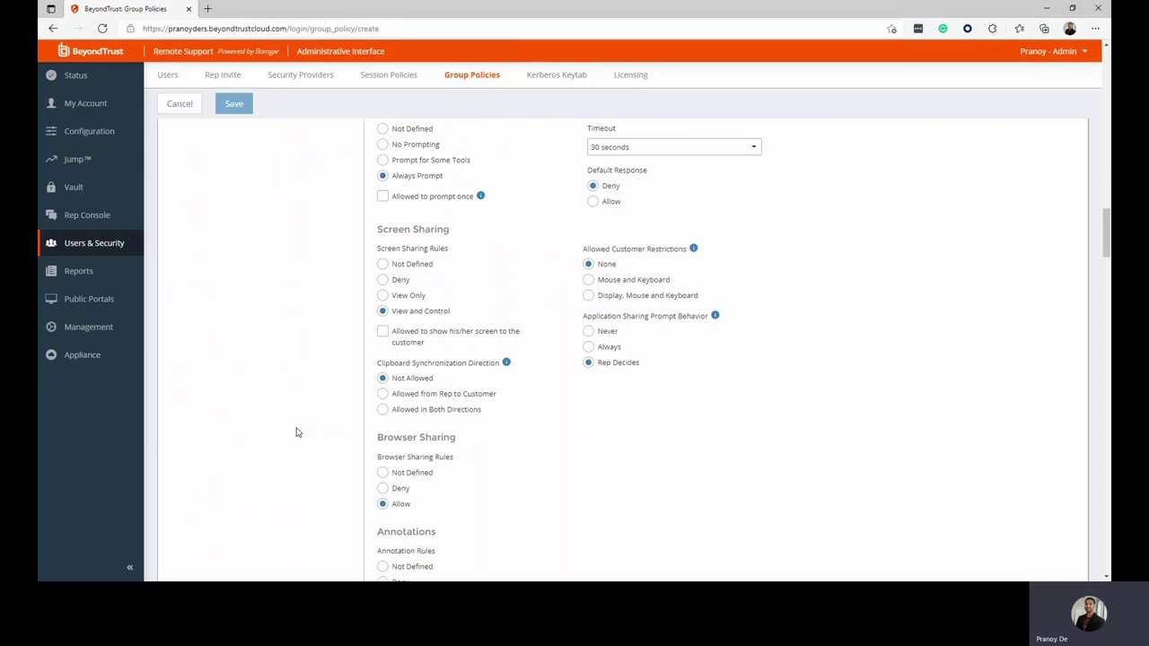
pyautogui.scroll(-4, 507, 436)
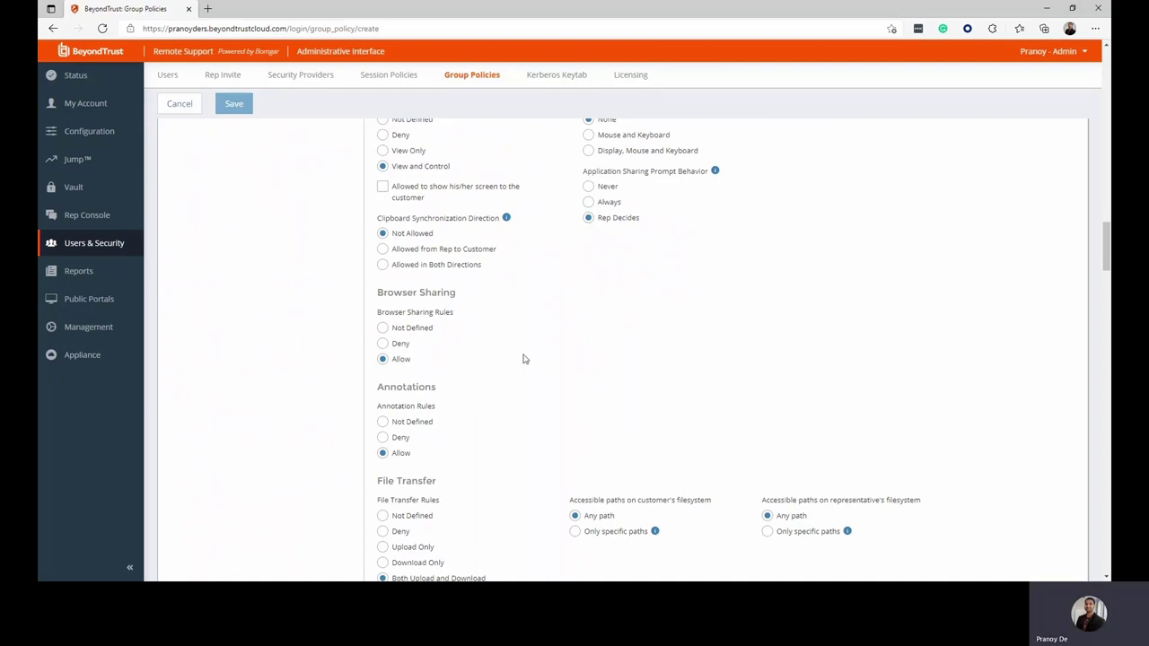
pyautogui.scroll(-2, 525, 359)
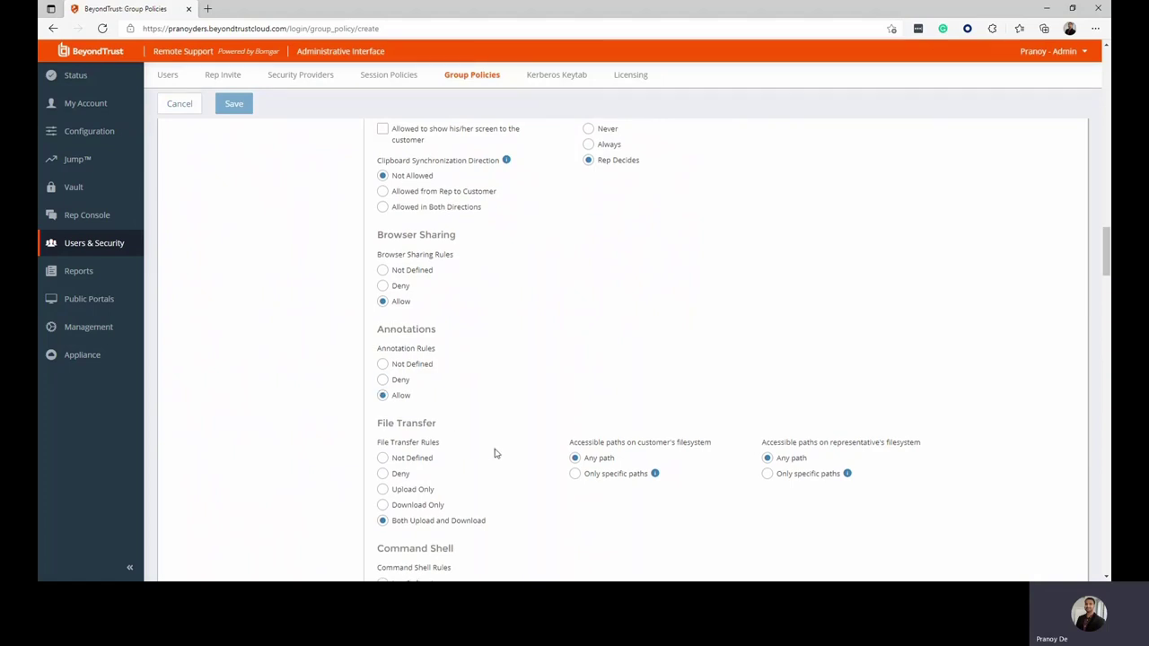
# - Examine the remaining Attended Session Permissions, from file transfer and command shell through registry access and elevation to chat
pyautogui.scroll(-1, 495, 454)
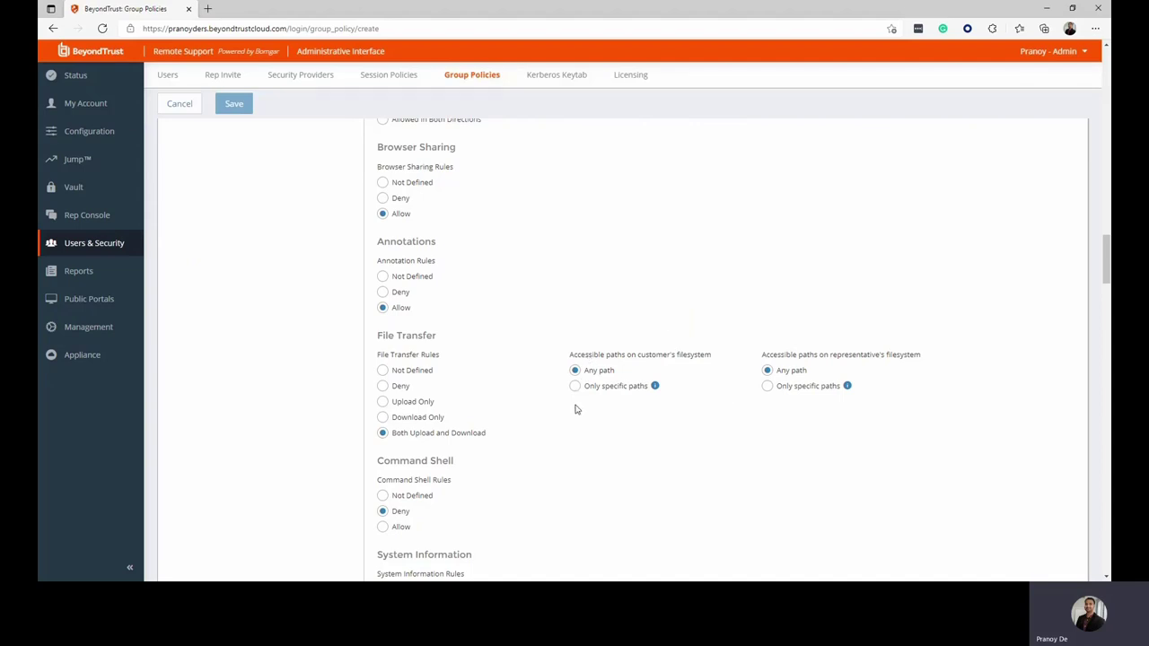
pyautogui.scroll(-2, 647, 413)
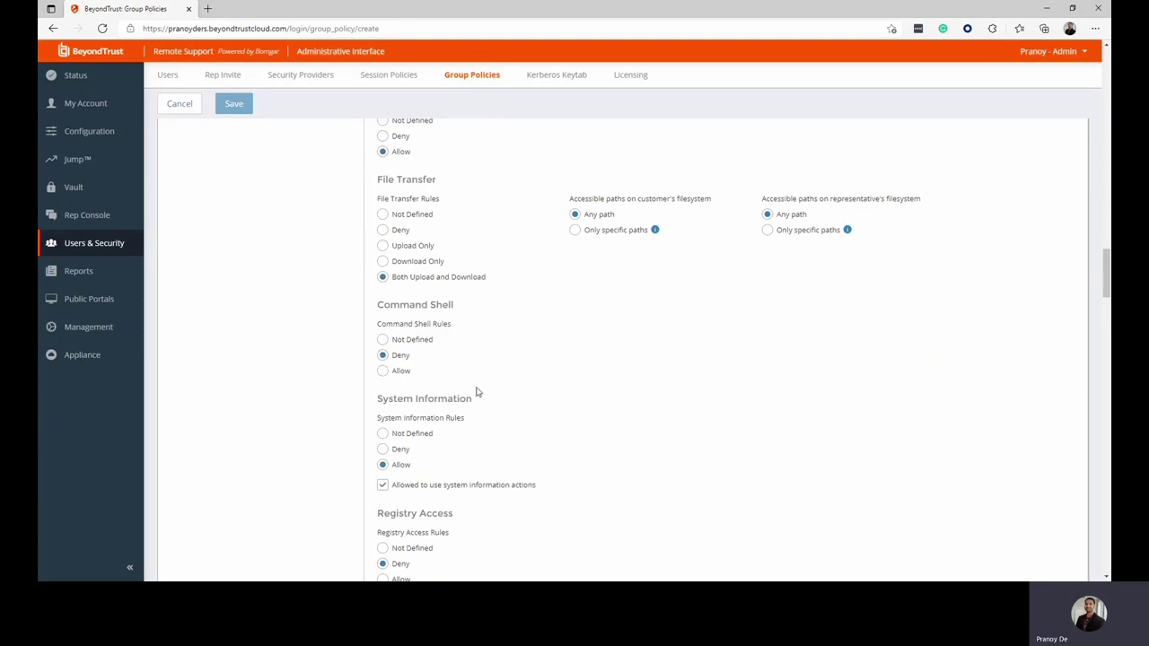
pyautogui.scroll(-3, 476, 391)
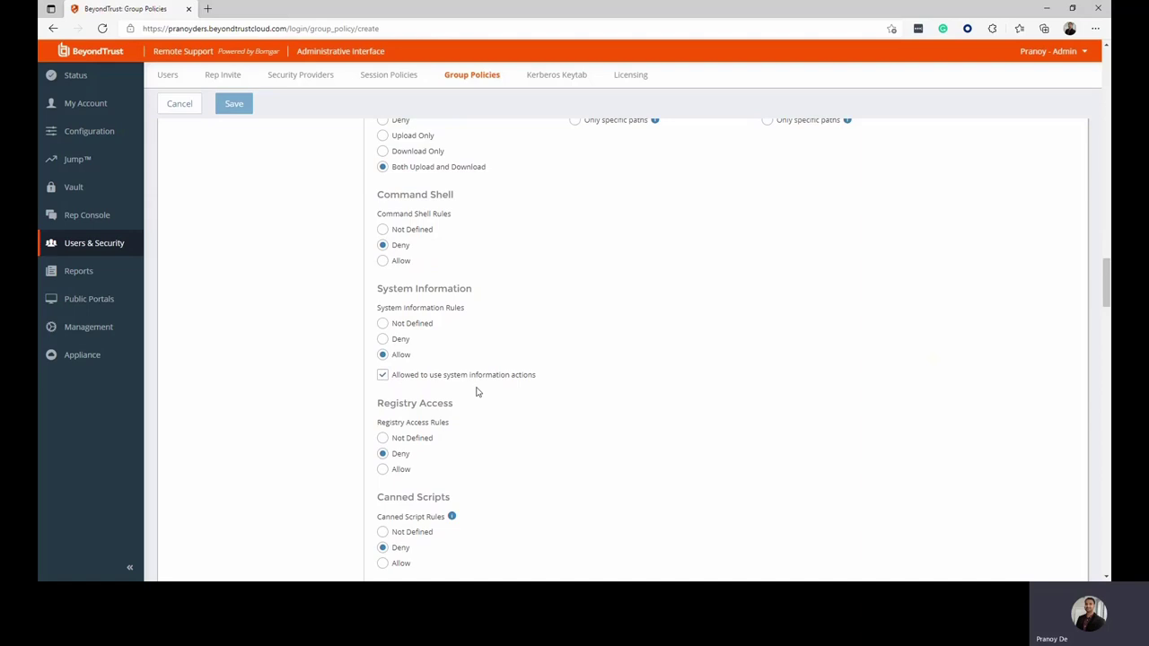
pyautogui.scroll(-1, 477, 392)
pyautogui.scroll(-2, 477, 392)
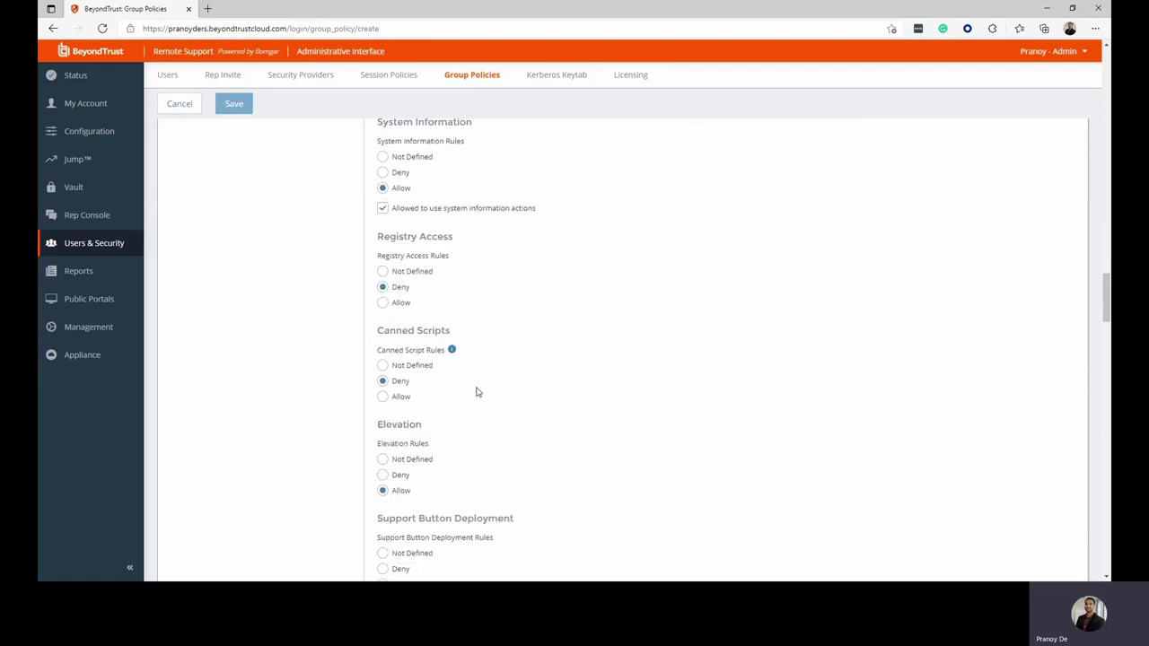
pyautogui.scroll(-3, 477, 392)
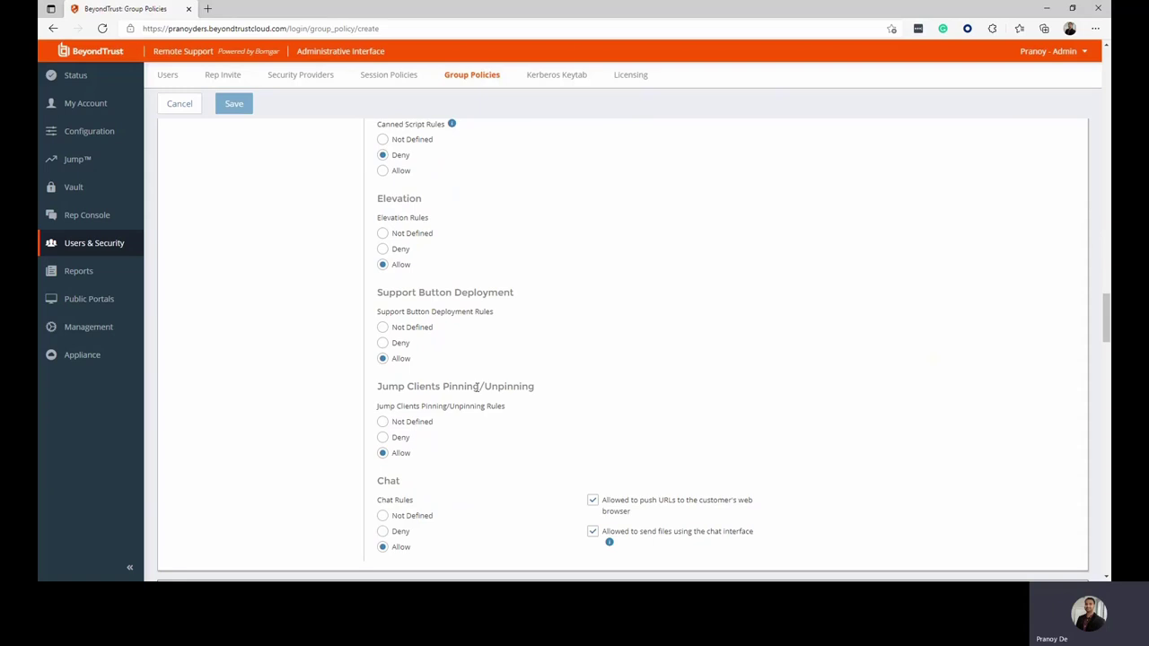
pyautogui.scroll(-1, 477, 390)
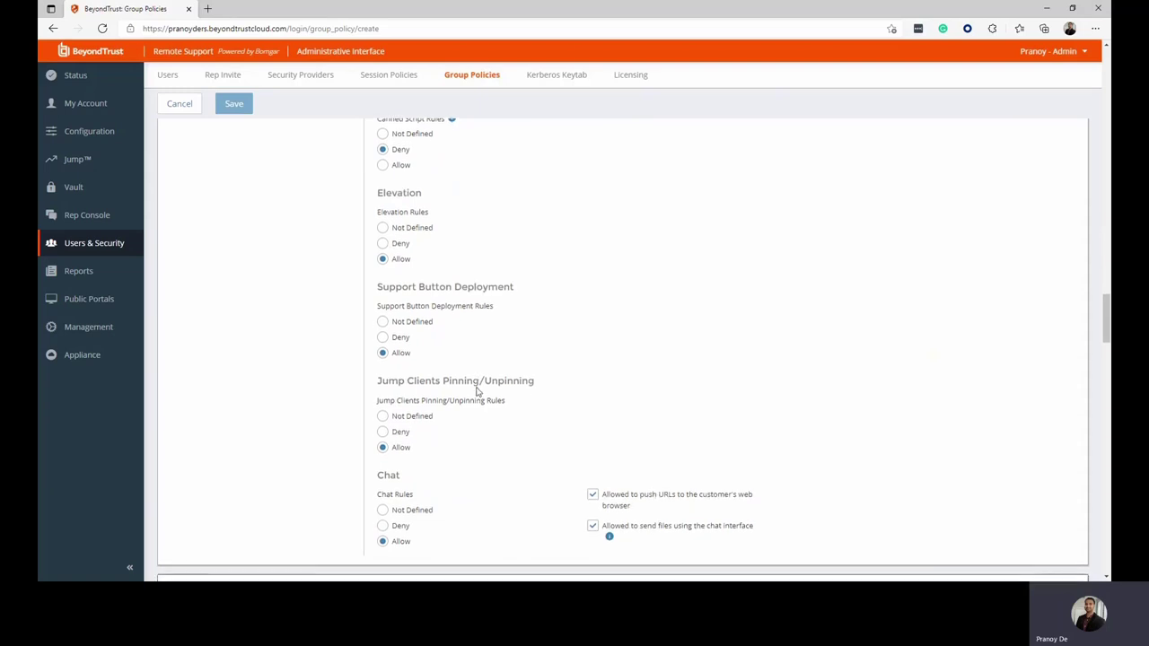
pyautogui.scroll(-2, 476, 392)
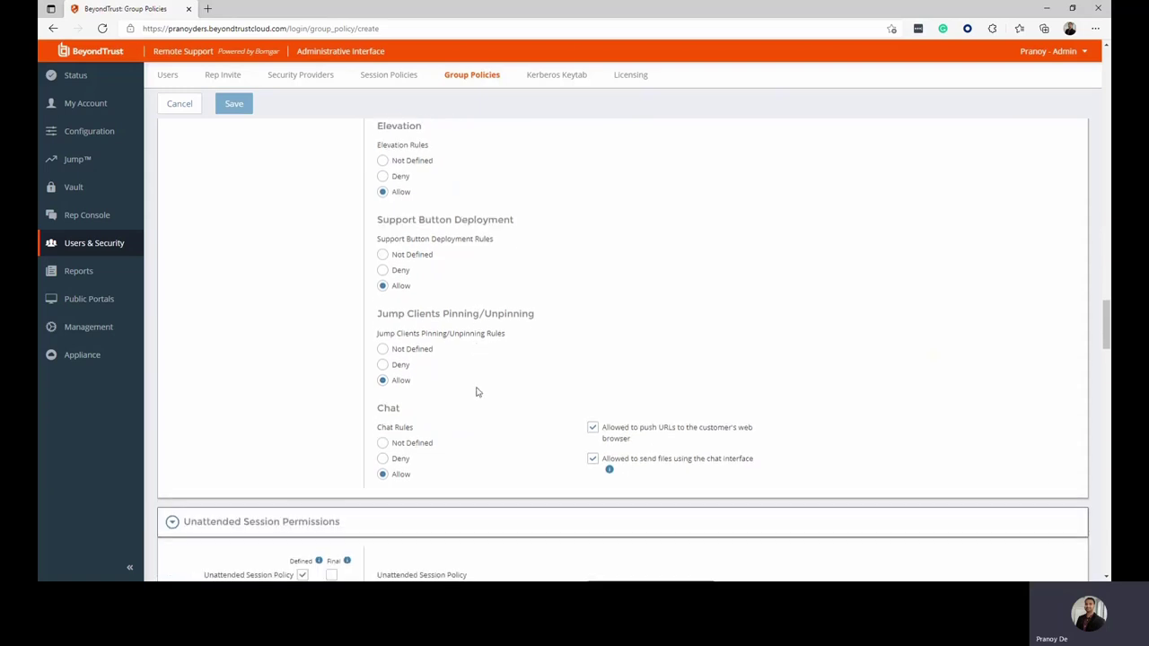
# - Review the Unattended Session Permissions, from the session policy and tool prompting rules through to the chat rules
pyautogui.scroll(-1, 476, 391)
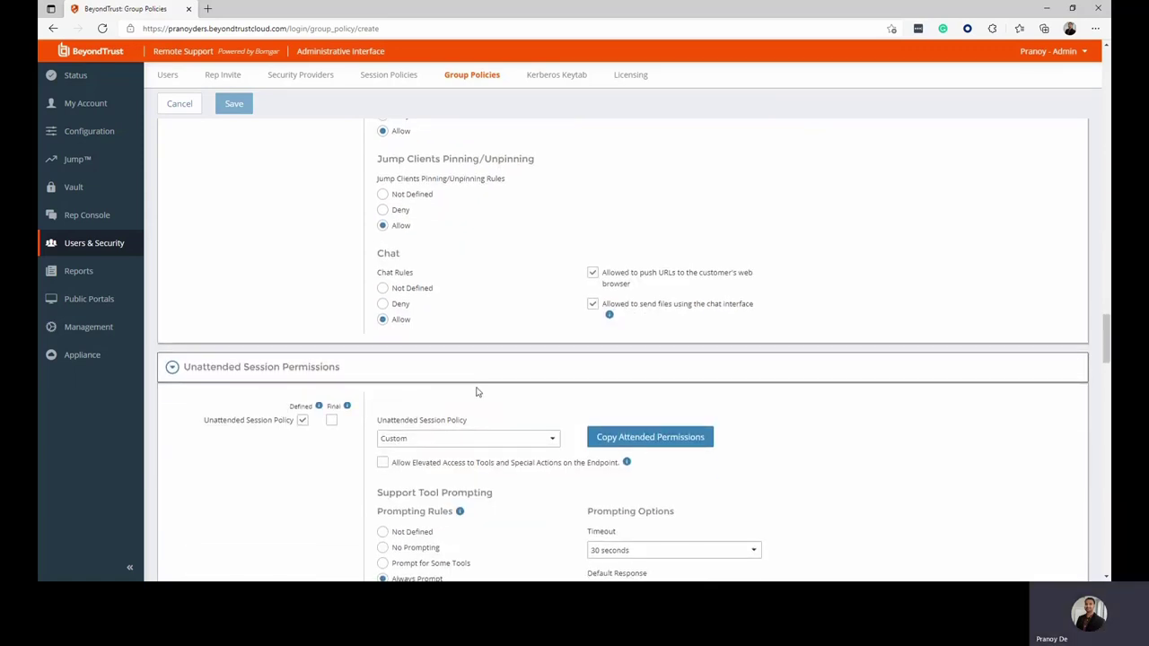
pyautogui.scroll(-1, 477, 391)
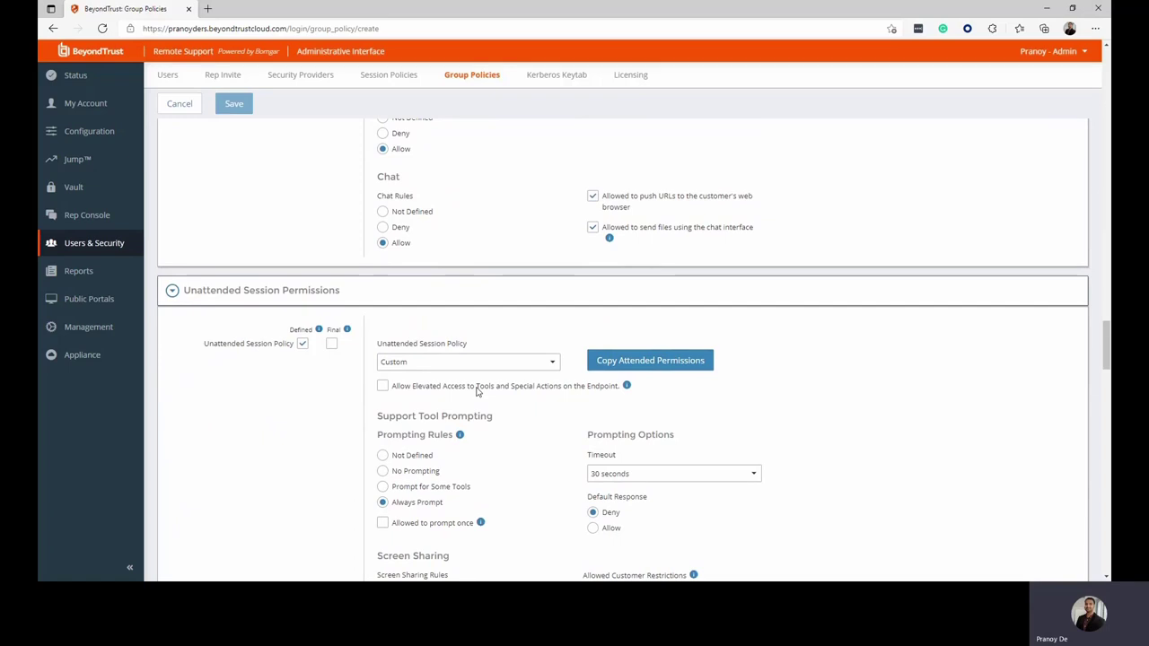
pyautogui.scroll(-1, 477, 391)
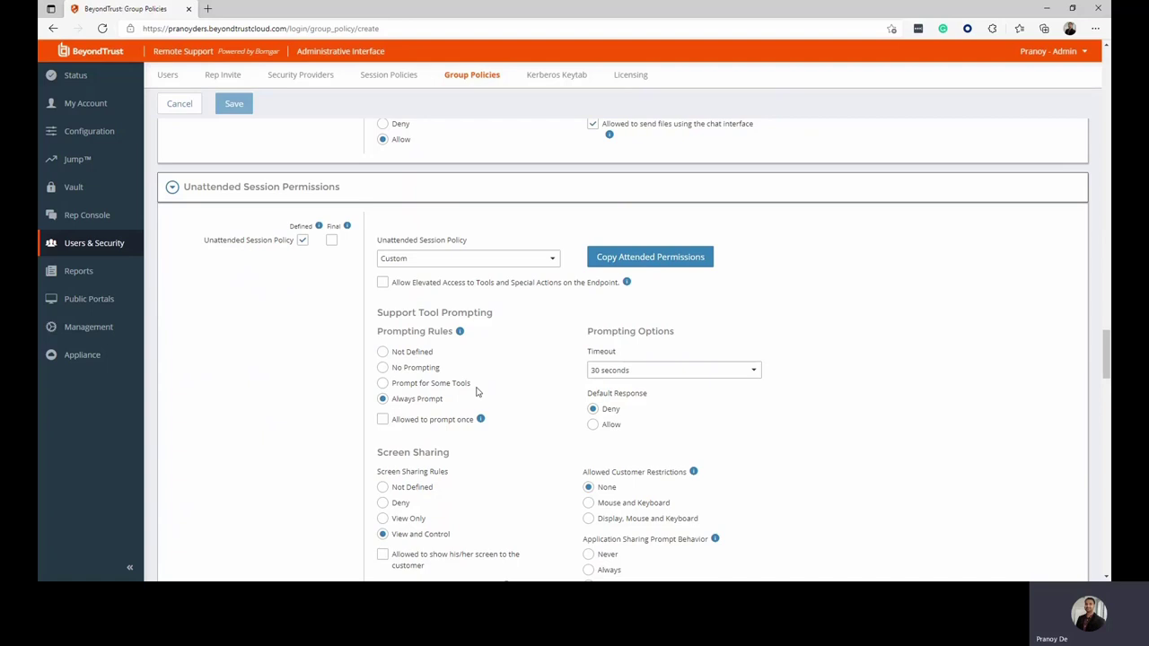
pyautogui.scroll(-1, 477, 392)
pyautogui.scroll(-1, 477, 392)
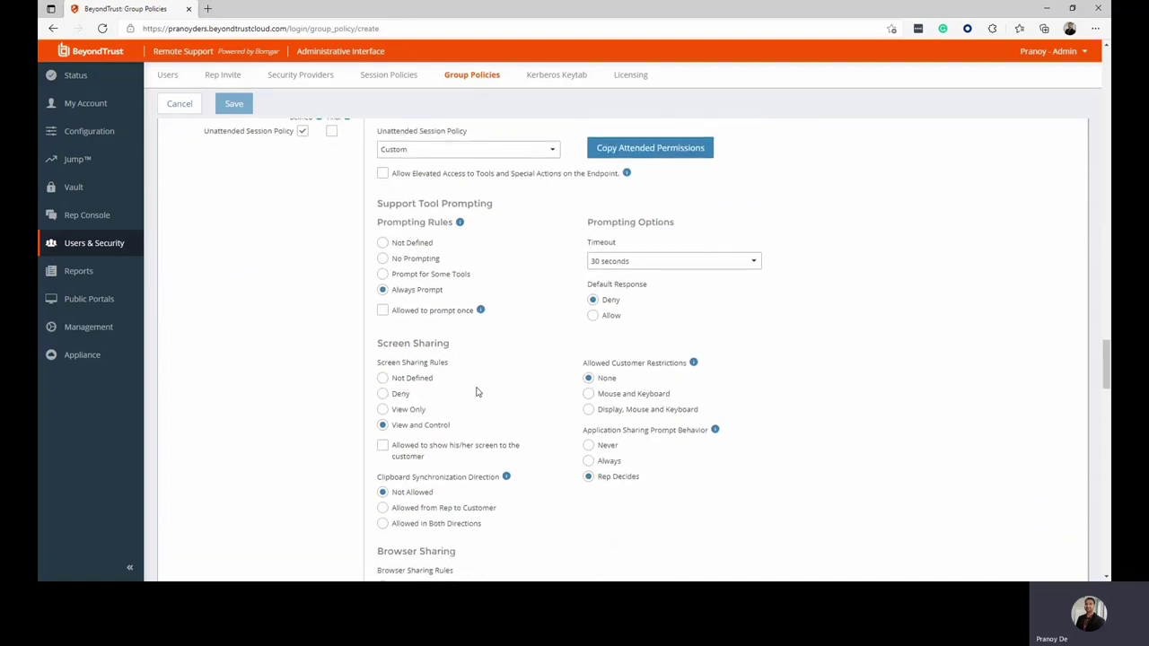
pyautogui.scroll(-3, 477, 391)
pyautogui.scroll(-3, 477, 391)
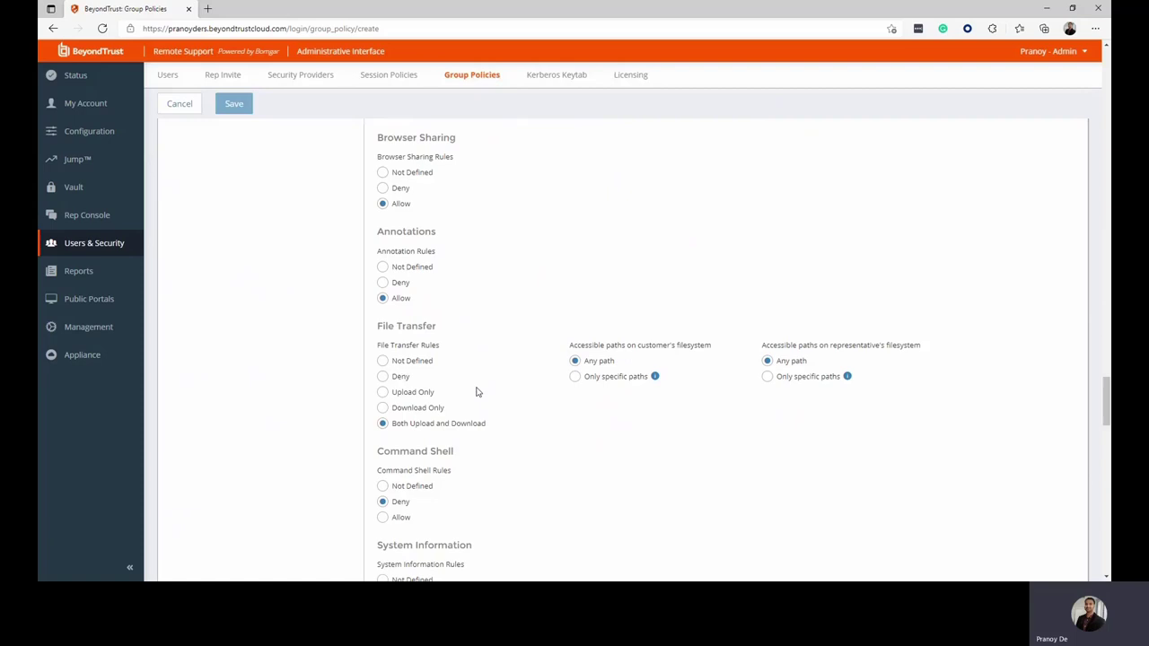
pyautogui.scroll(-3, 477, 392)
pyautogui.scroll(-3, 477, 392)
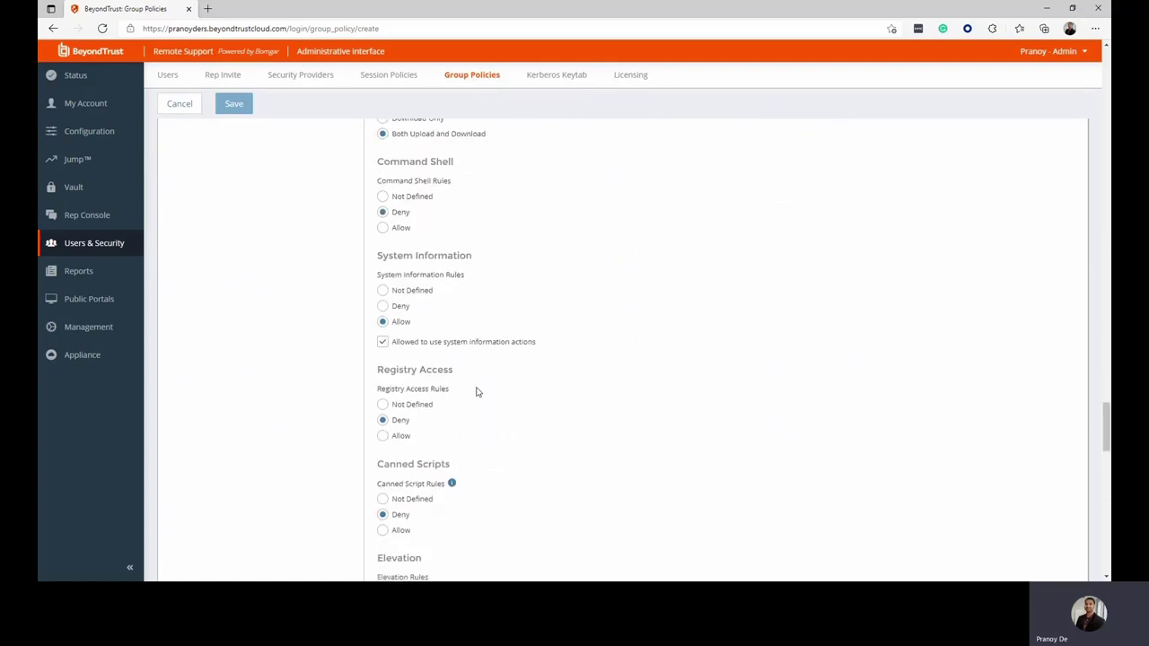
pyautogui.scroll(-2, 477, 392)
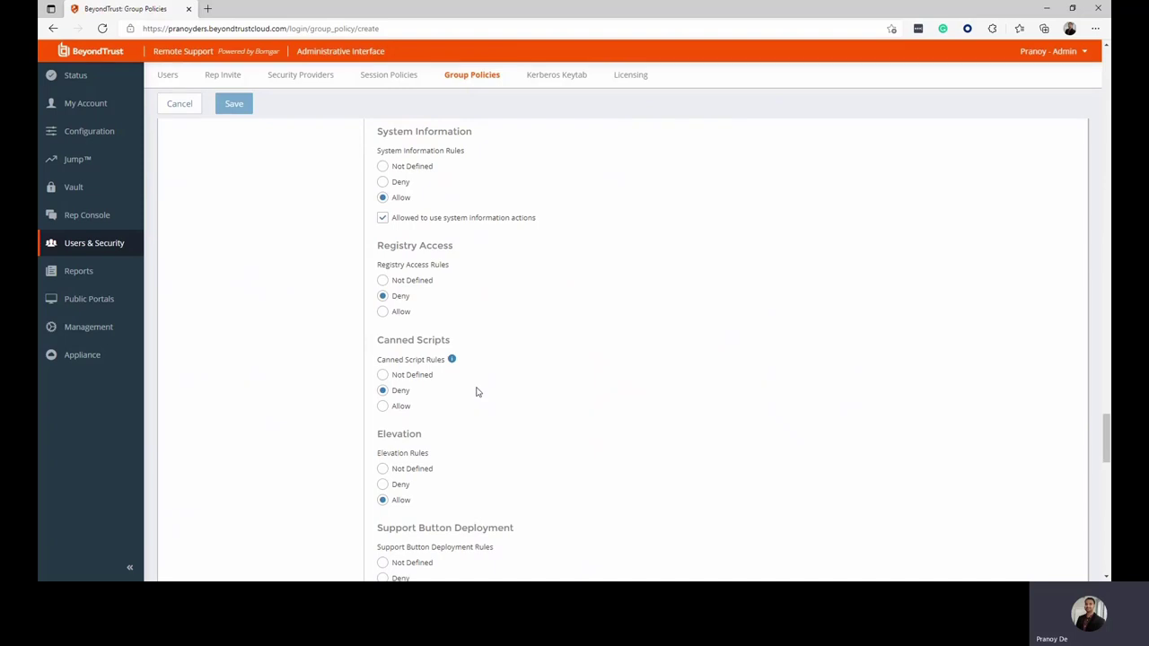
pyautogui.scroll(-5, 476, 391)
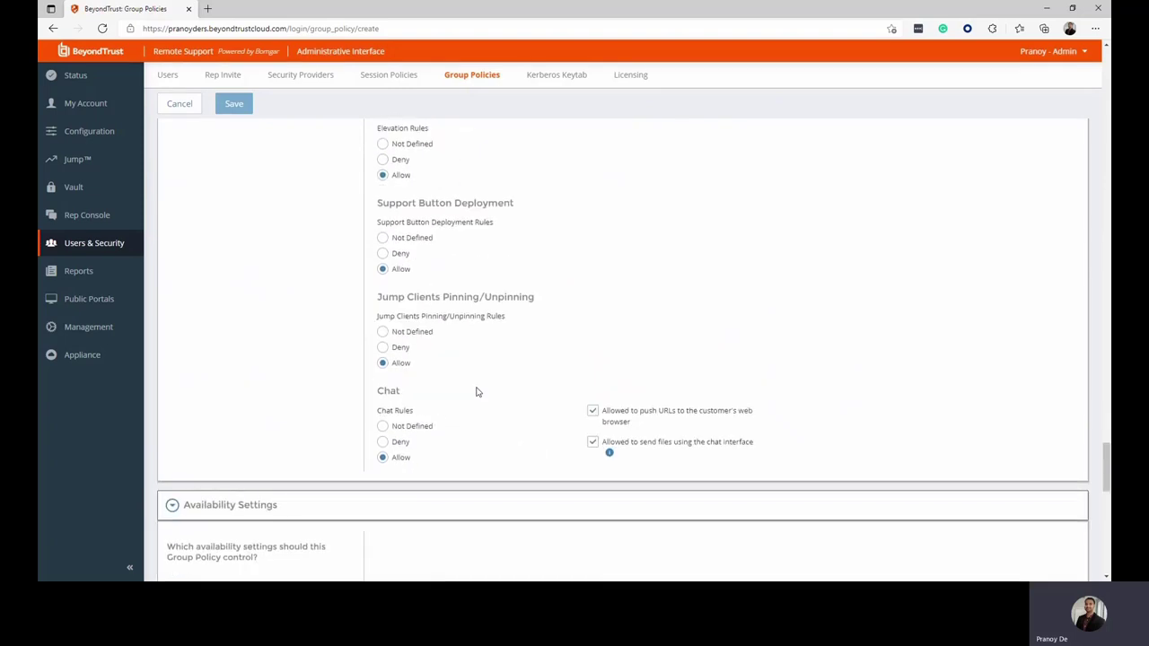
# - Review the Availability Settings, including the login schedule restriction, its time zone and the forced logout option
pyautogui.scroll(-2, 476, 392)
pyautogui.scroll(-1, 477, 391)
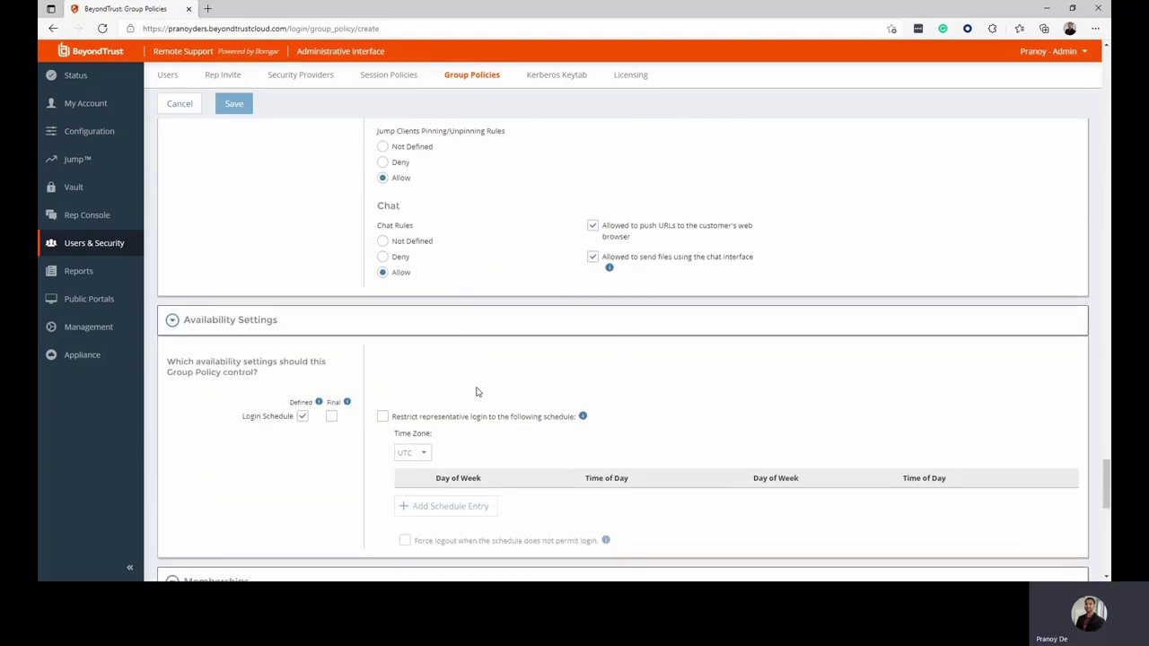
pyautogui.scroll(-1, 476, 391)
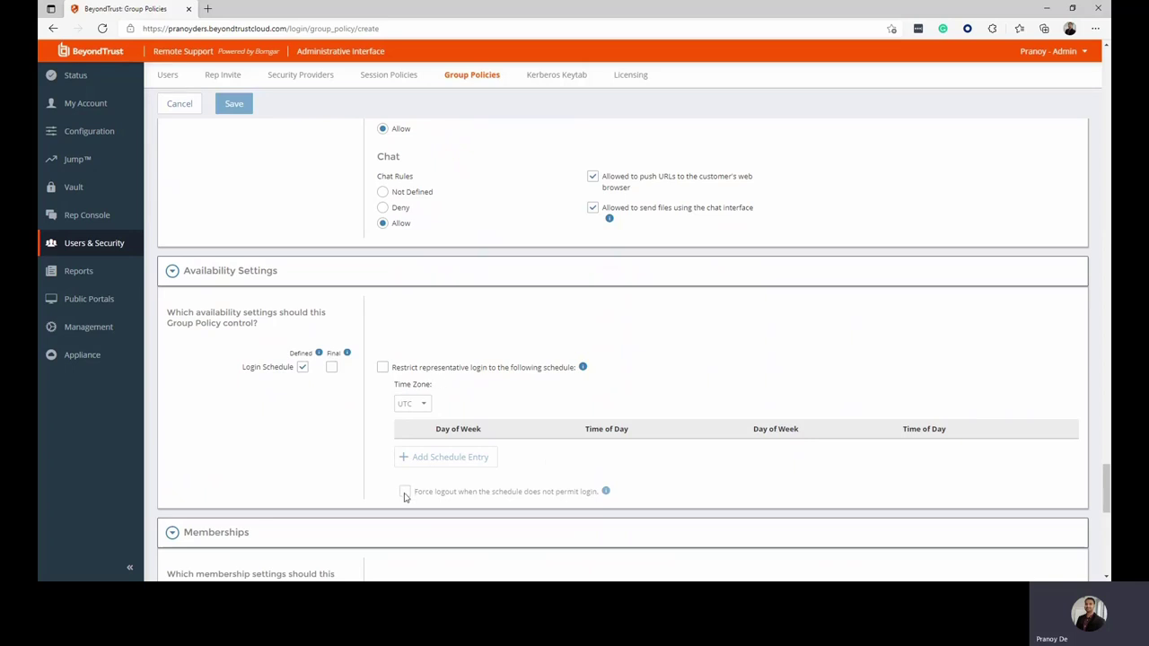
# - Examine the Memberships settings for support teams, Jumpoints, Jump Groups and Vault accounts, down to the Export Policy section
pyautogui.scroll(-4, 579, 456)
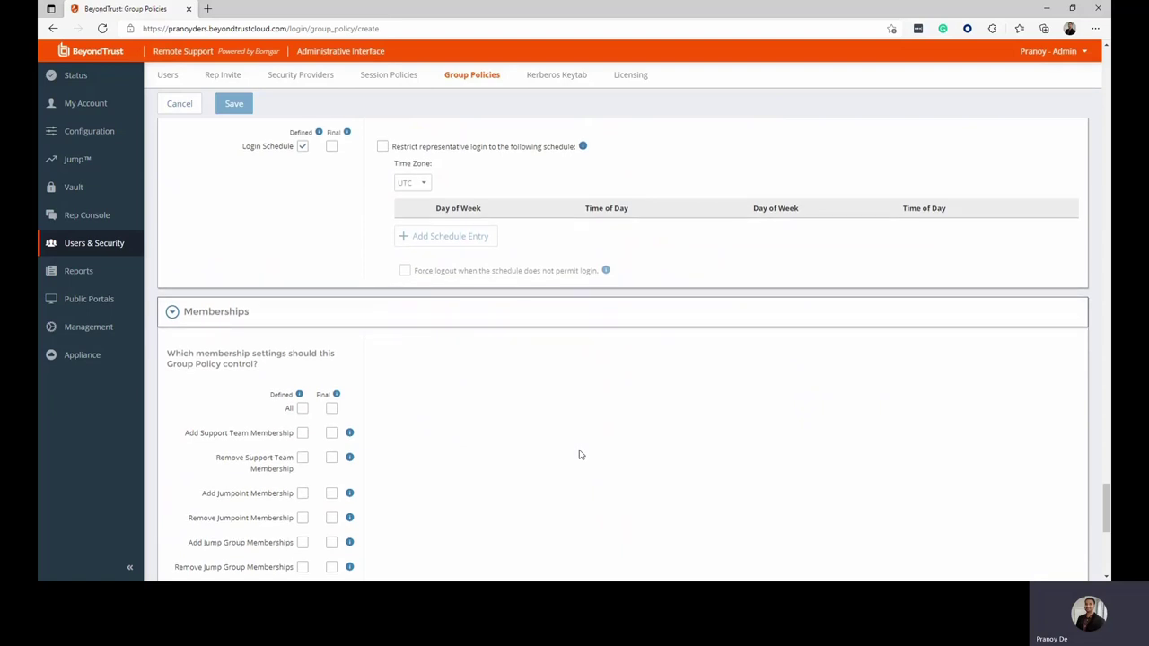
pyautogui.scroll(-1, 579, 456)
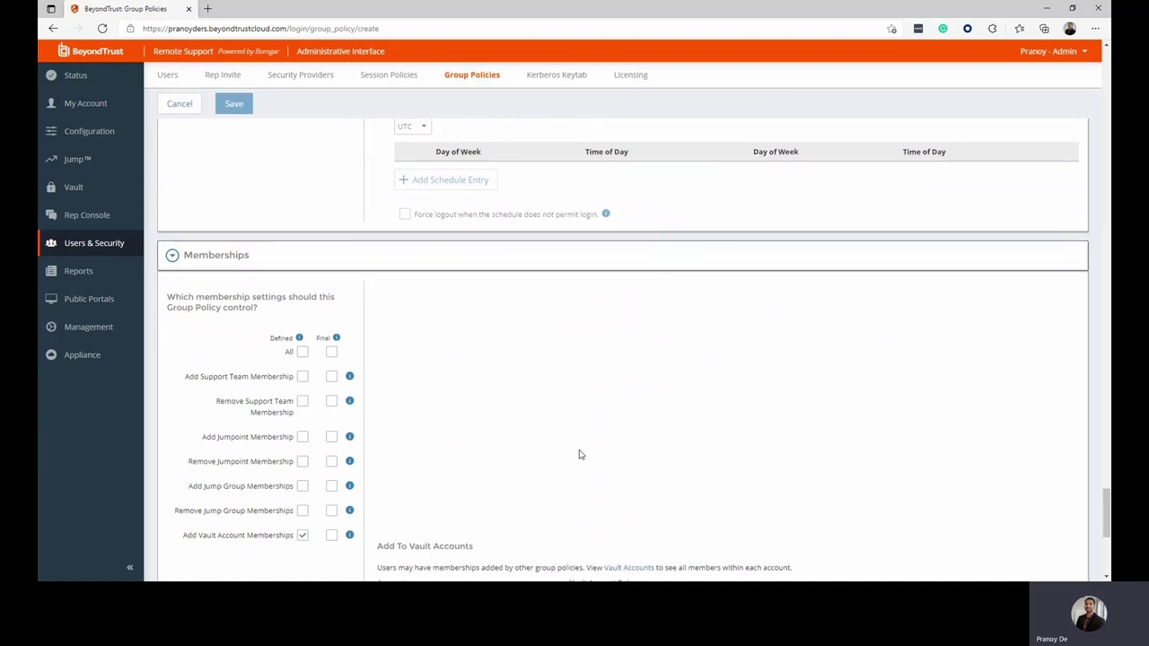
pyautogui.scroll(-1, 579, 456)
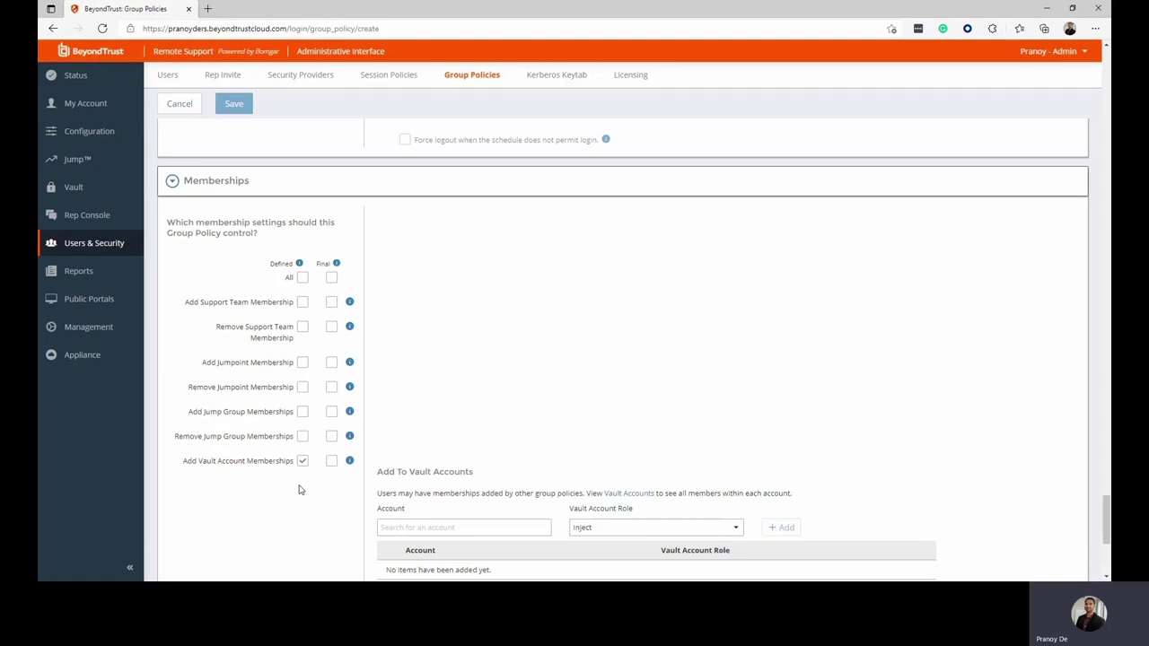
pyautogui.scroll(-3, 301, 489)
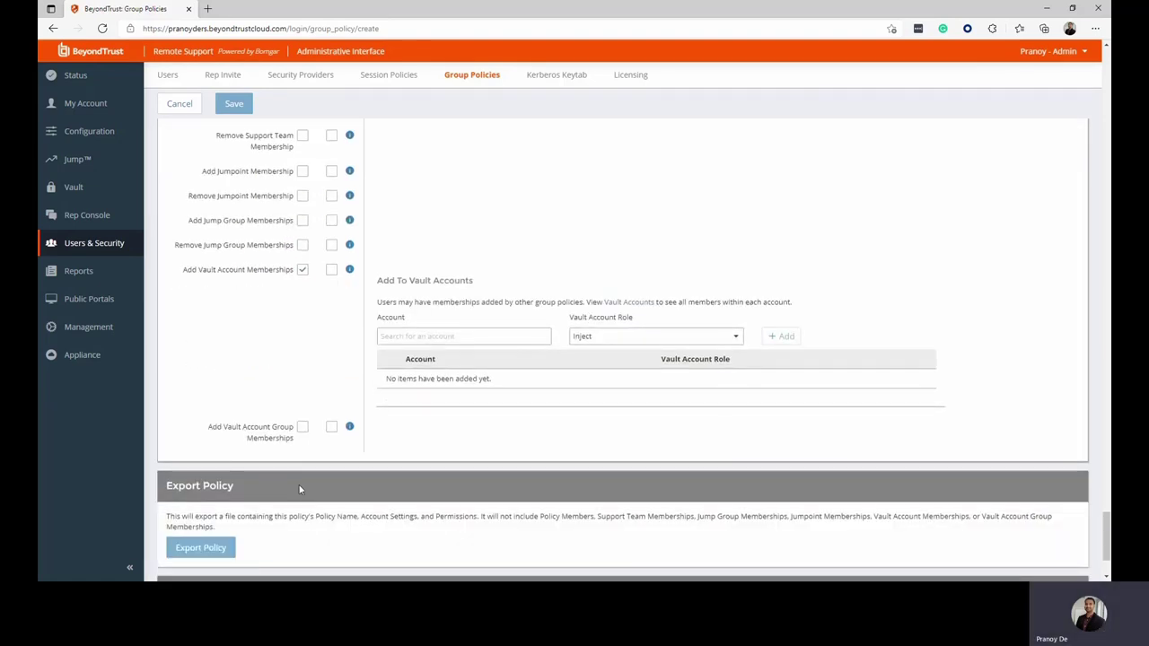